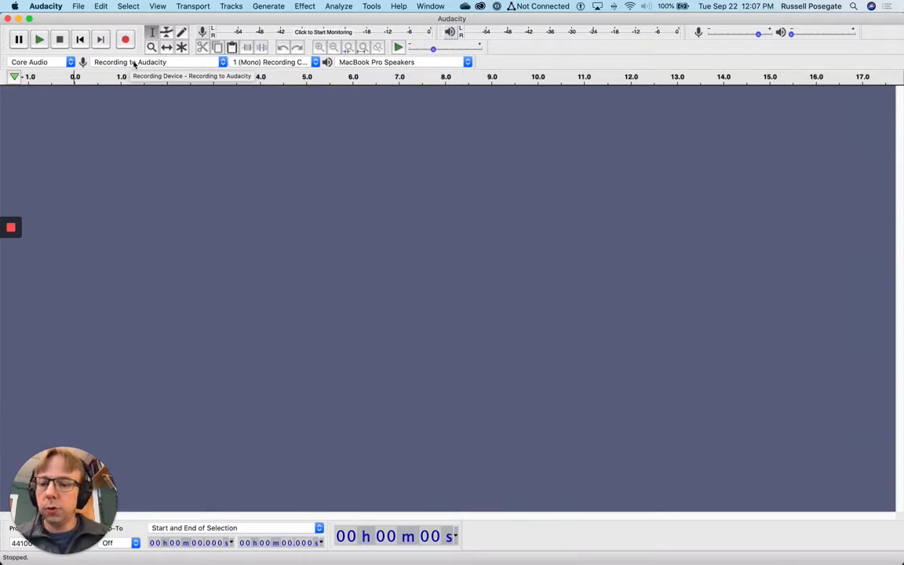
Choose Recording to Audacity as the recording device and start monitoring the input level.
click(135, 64)
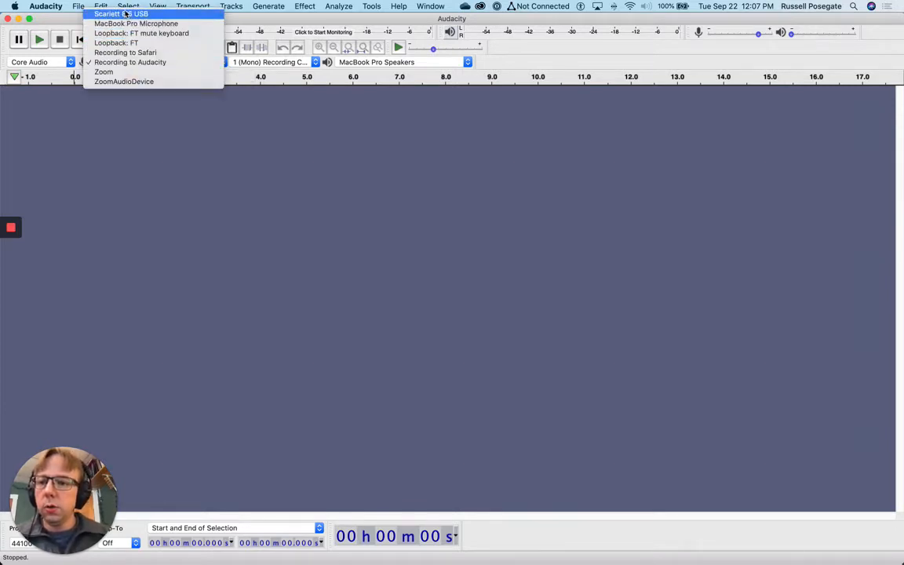
click(131, 65)
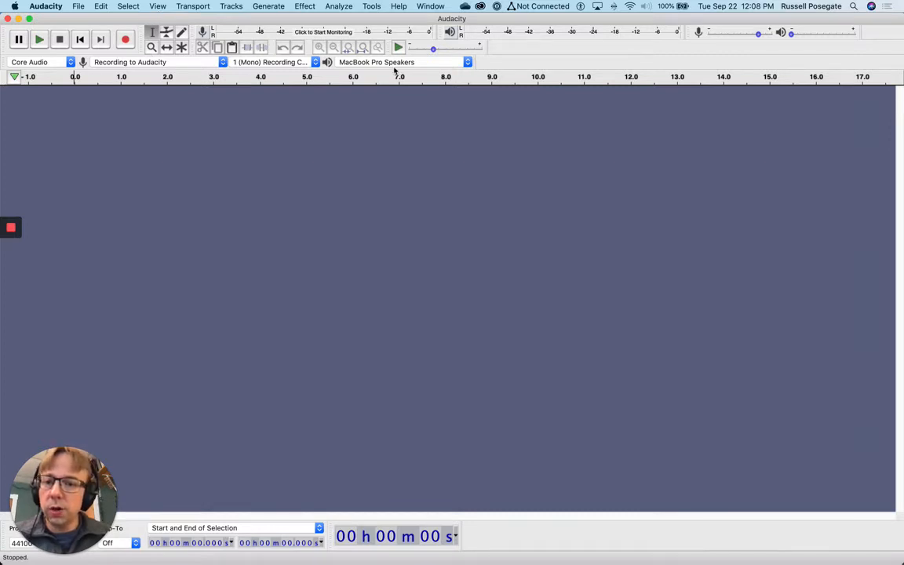
click(326, 34)
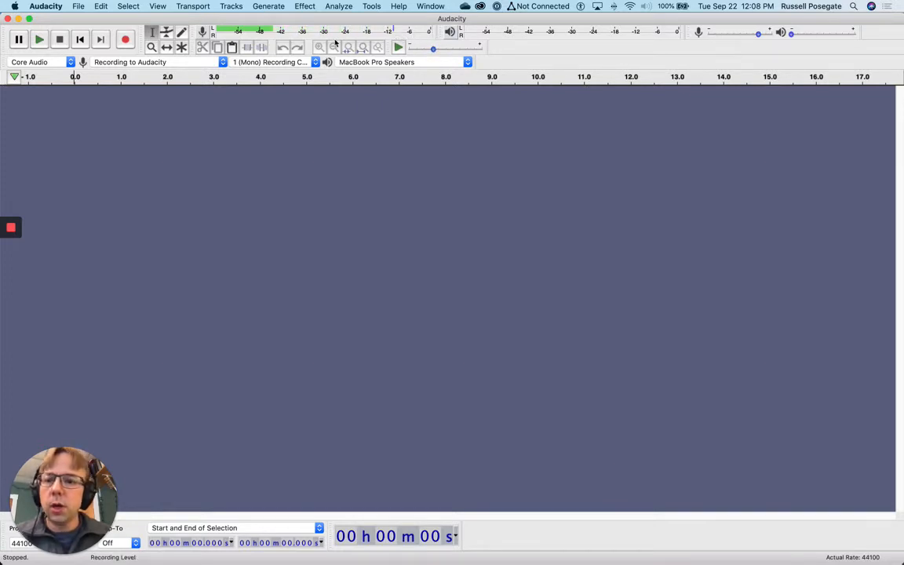
Record a mono voice clip about 7.6 seconds long and stop the recording.
click(125, 40)
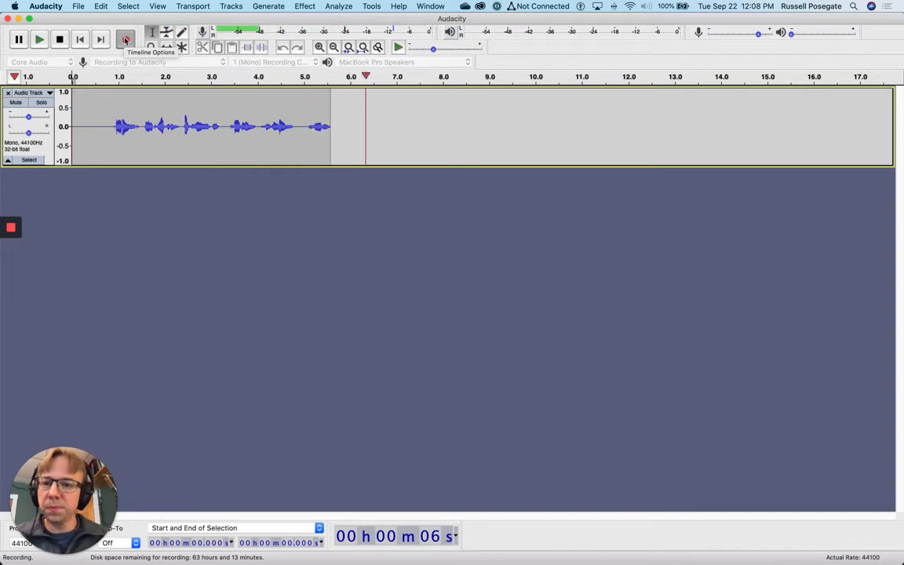
click(67, 45)
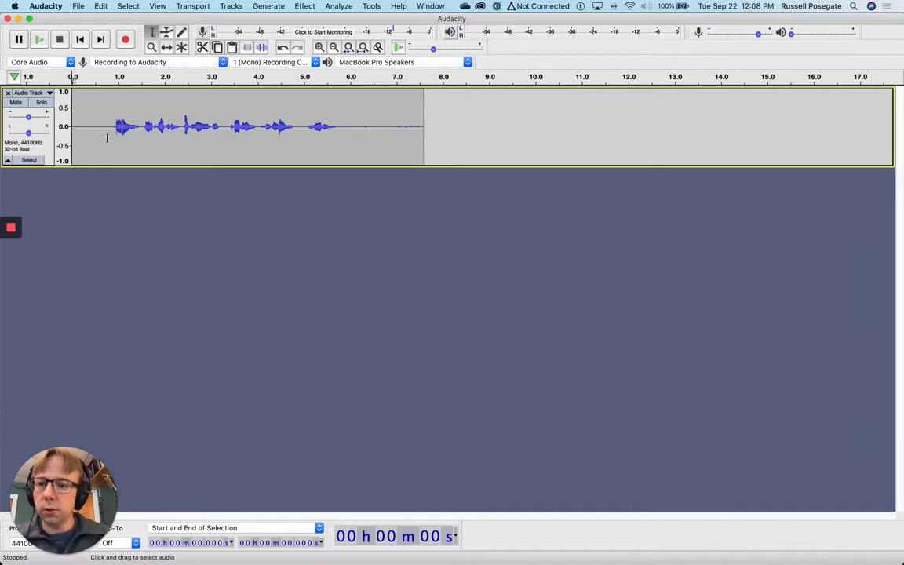
Normalize the whole track to a peak amplitude of -2.0 dB with DC offset removal, previewing the effect before applying it.
click(49, 147)
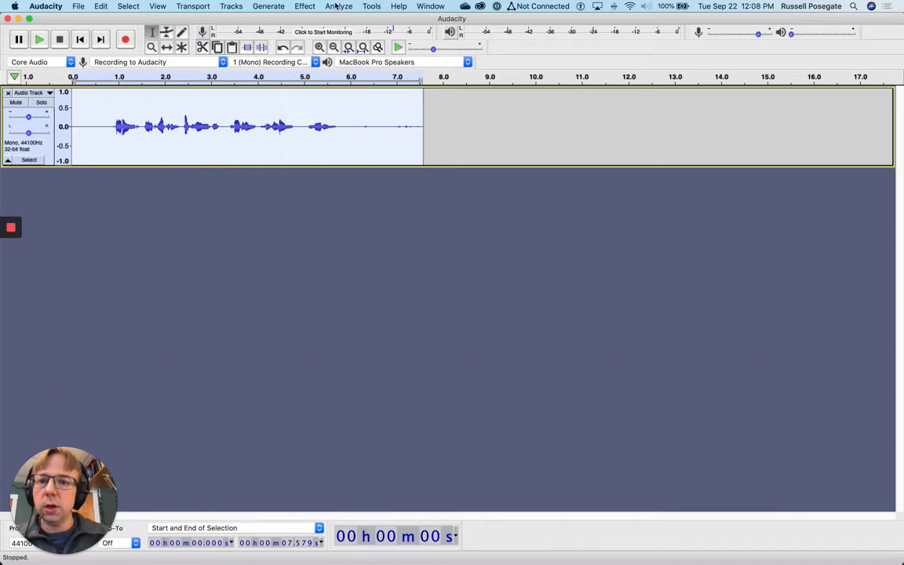
click(306, 6)
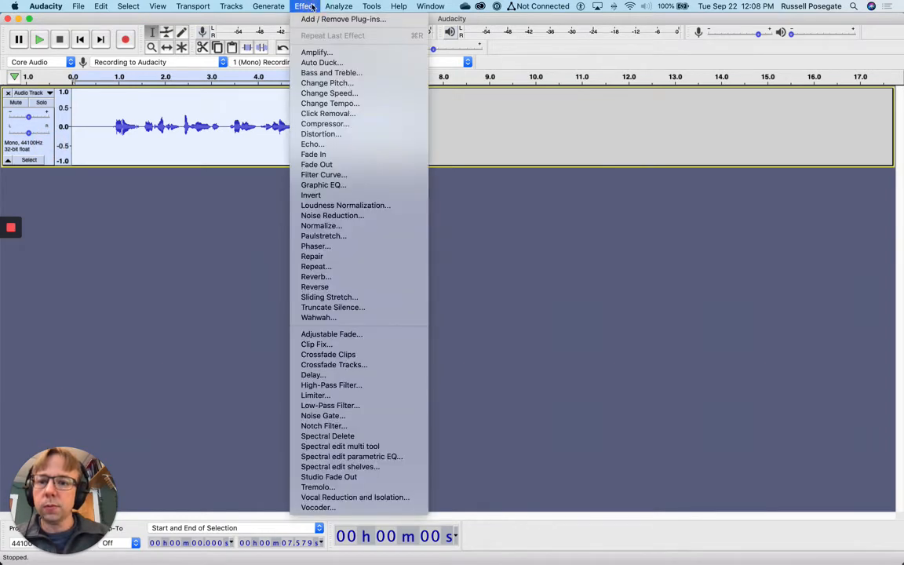
click(308, 226)
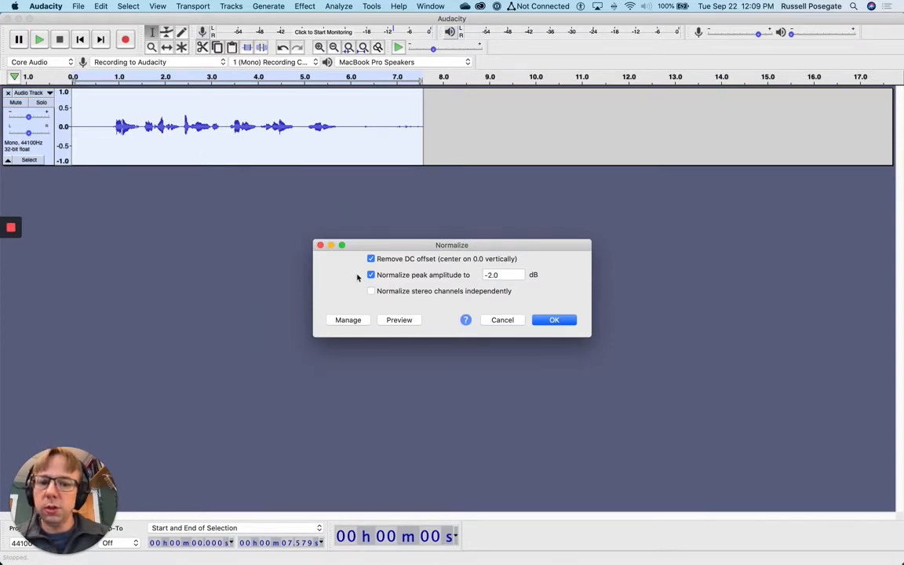
click(488, 274)
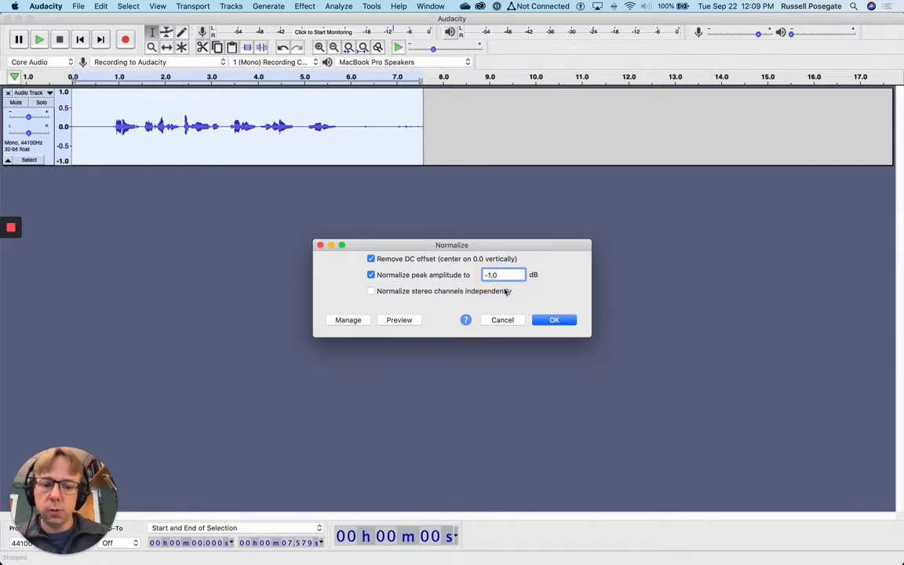
key(BackSpace)
text(2)
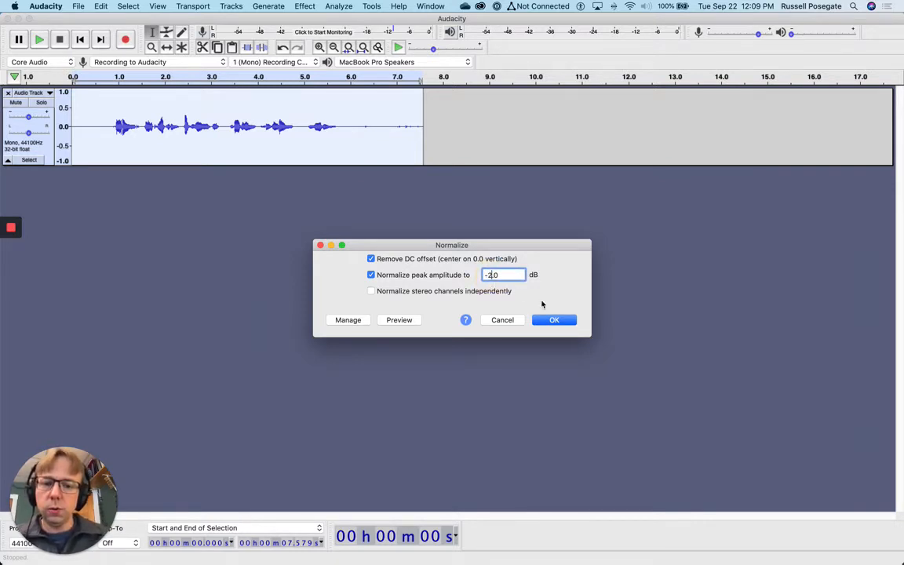
click(406, 320)
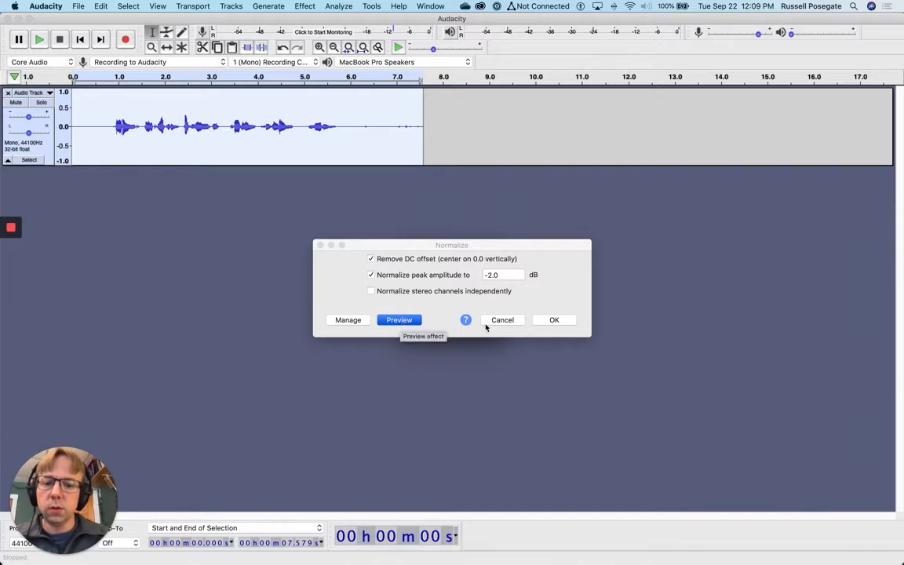
click(553, 321)
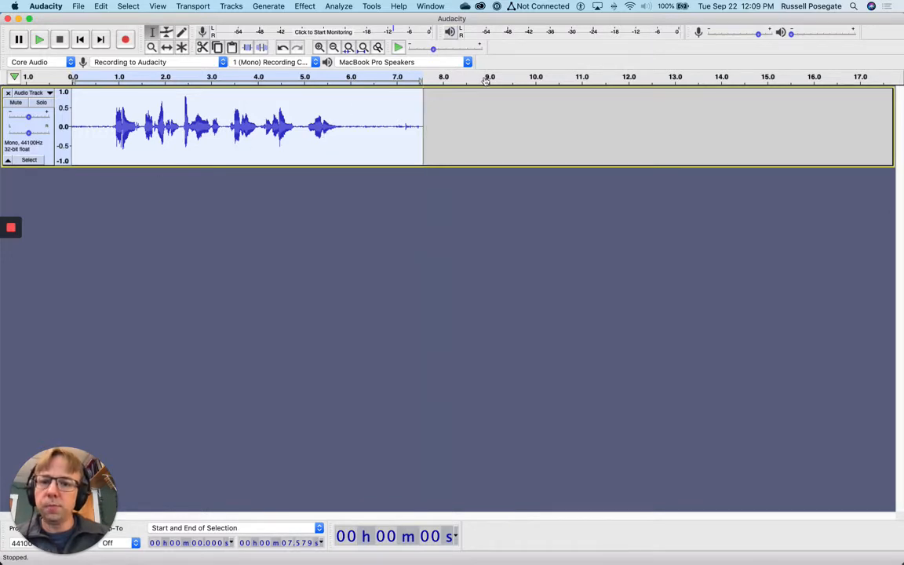
Select the background noise before the first word, about 0.03 to 0.9 s, and capture it as the Noise Reduction profile.
click(362, 47)
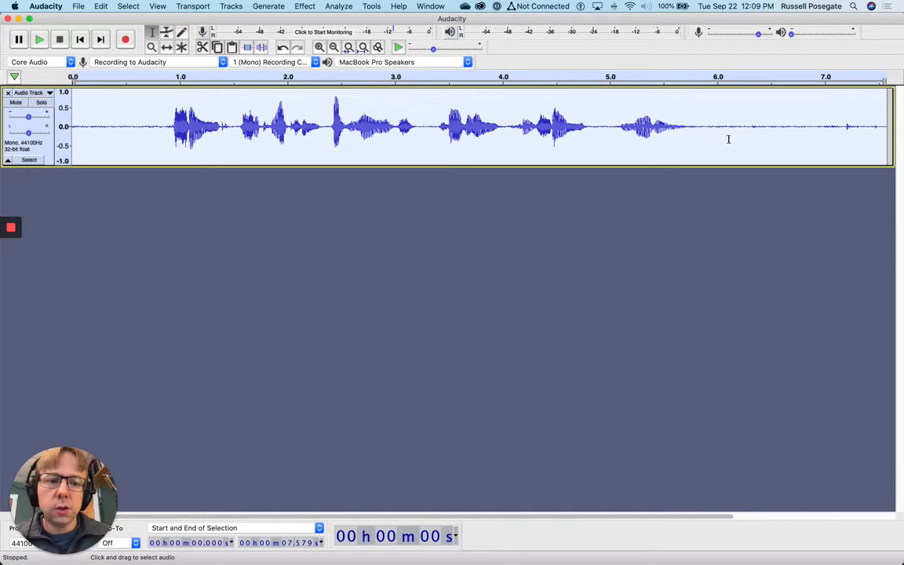
click(151, 148)
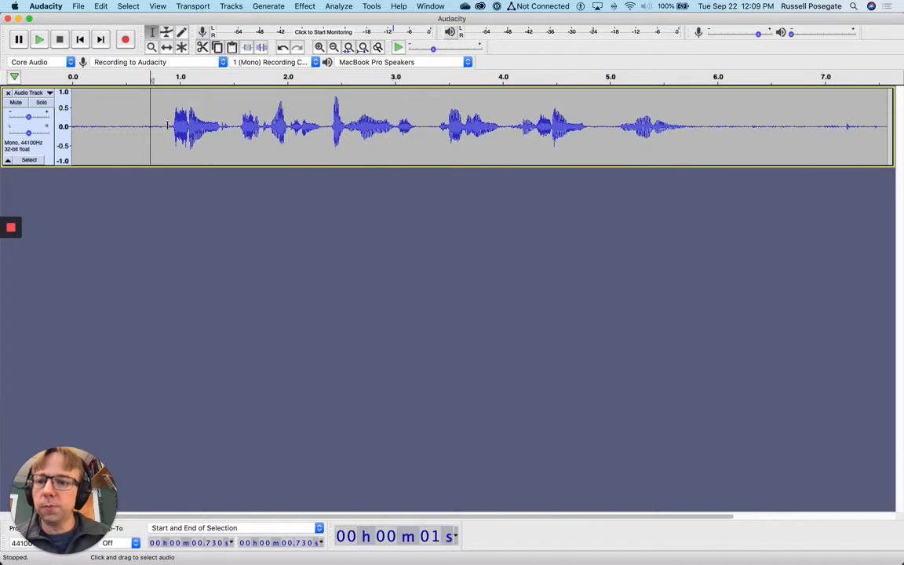
drag(170, 126, 72, 133)
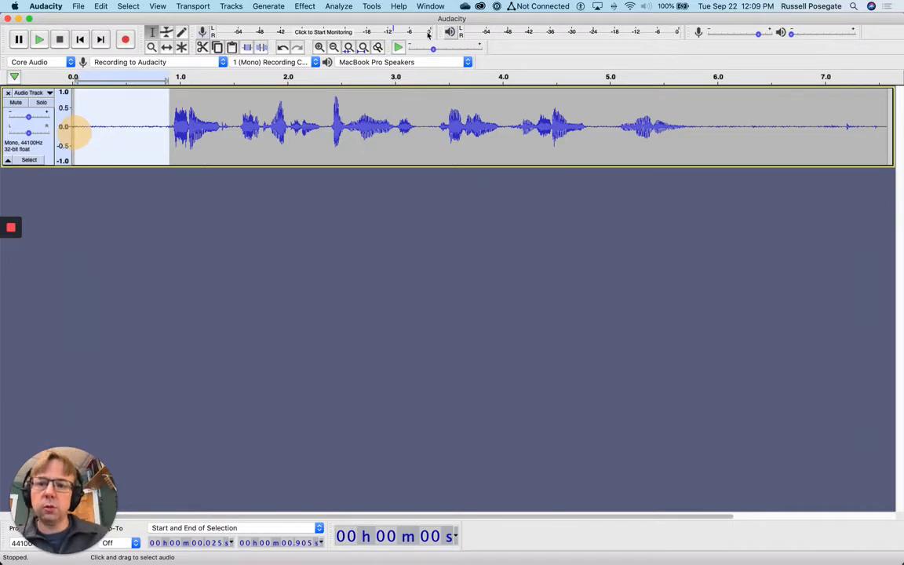
click(305, 6)
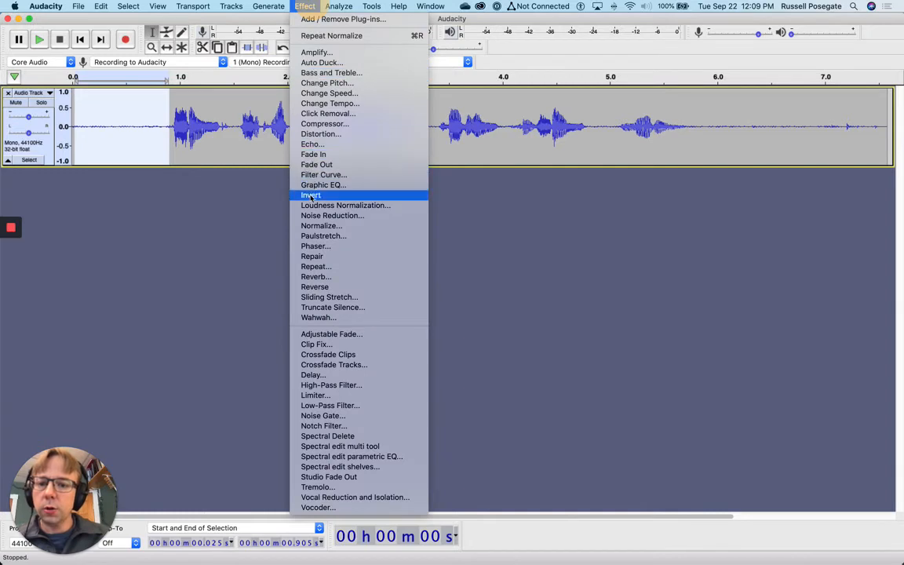
click(315, 219)
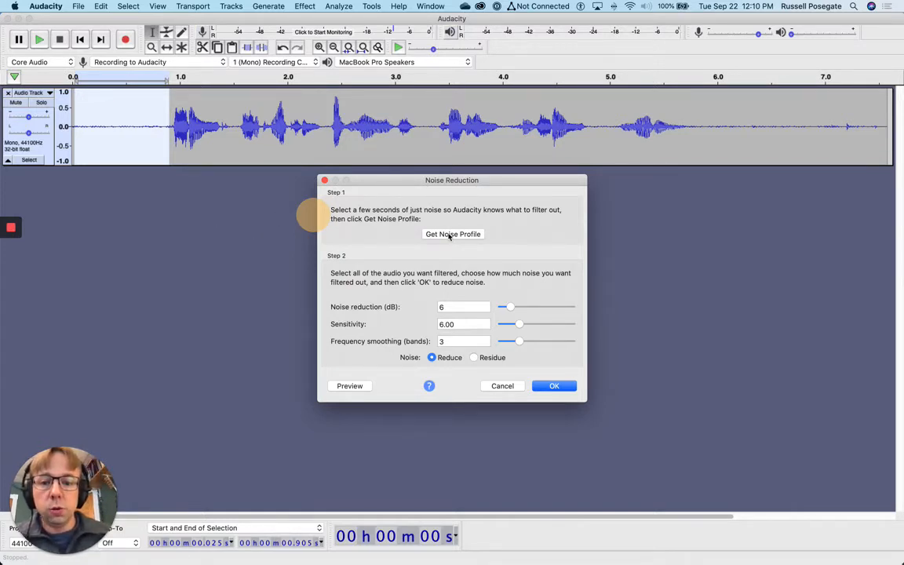
click(453, 234)
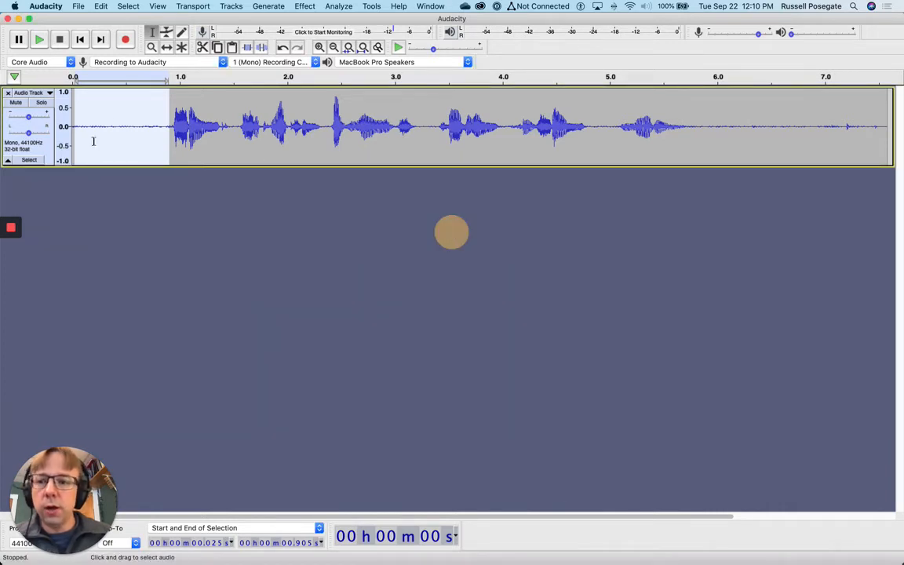
Apply Noise Reduction to the whole track with 6 dB reduction, sensitivity 6.00 and frequency smoothing of 3 bands.
click(44, 138)
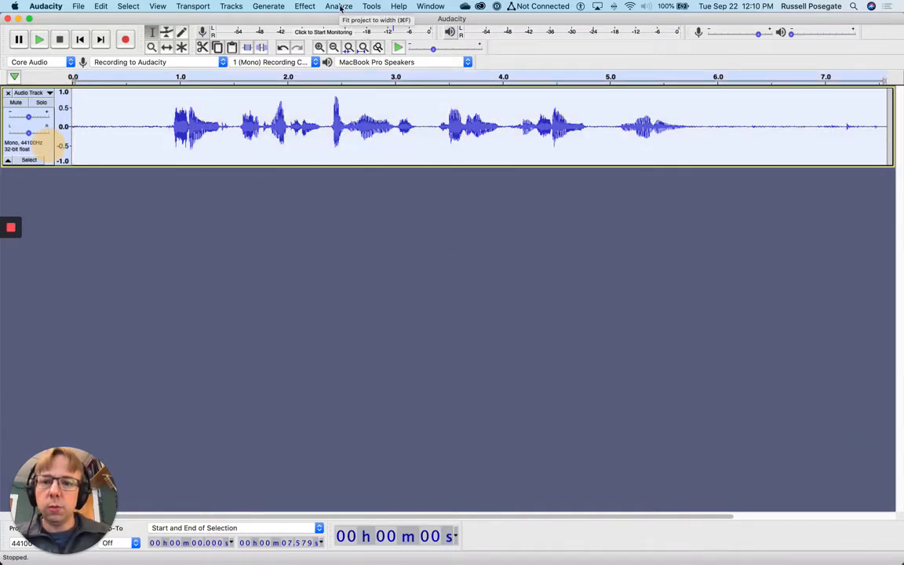
click(304, 6)
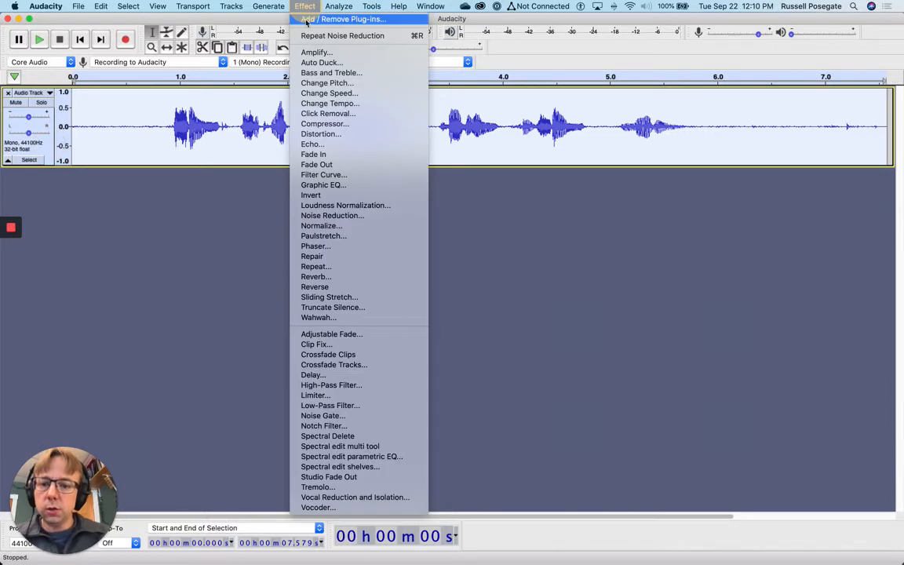
click(329, 216)
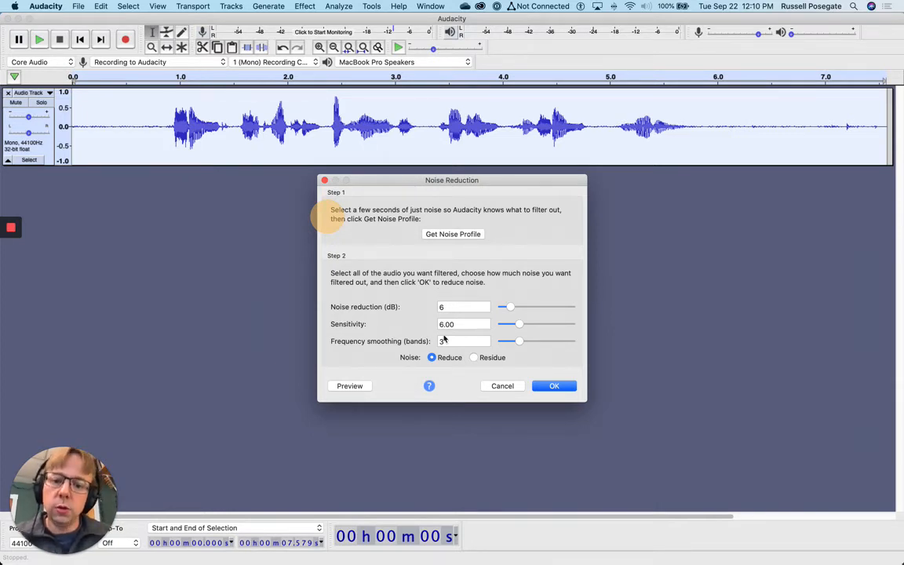
click(544, 385)
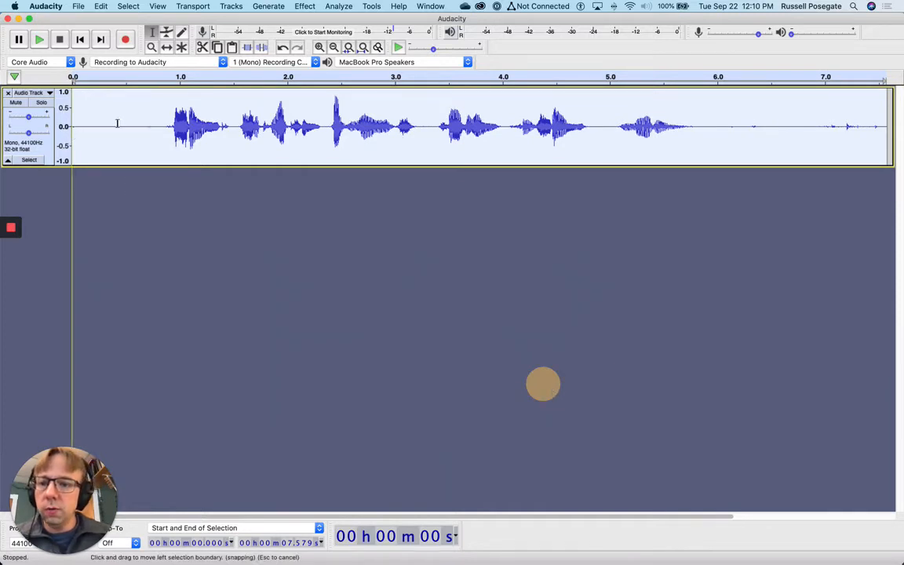
Play the noise-reduced track from the beginning to check how it sounds, and stop playback.
click(79, 39)
click(40, 39)
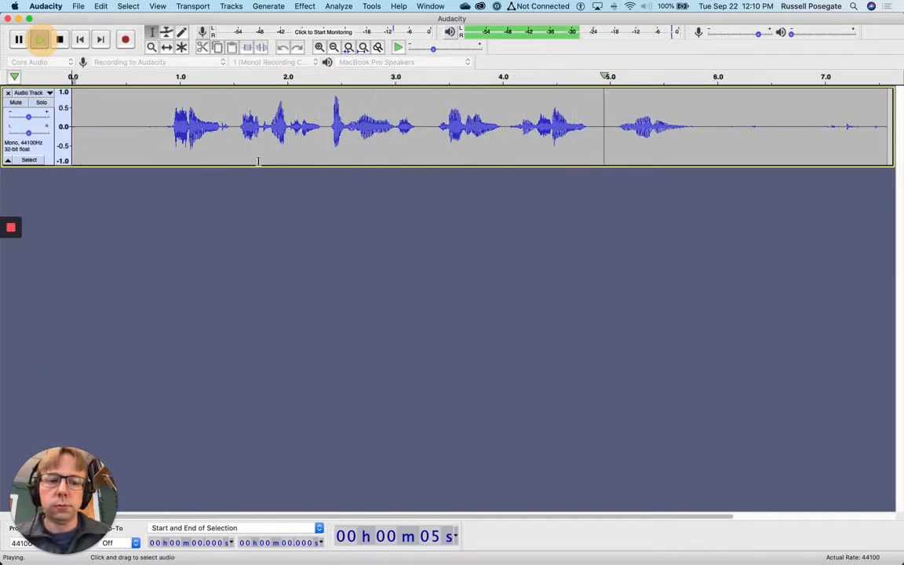
click(60, 40)
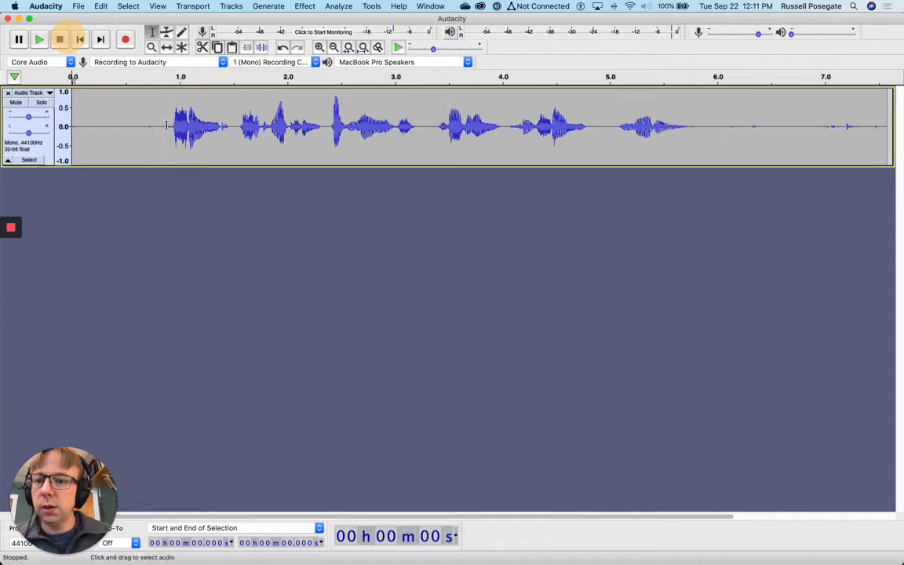
Delete the silence before the first word, from 0 to about 0.885 s.
drag(155, 126, 67, 134)
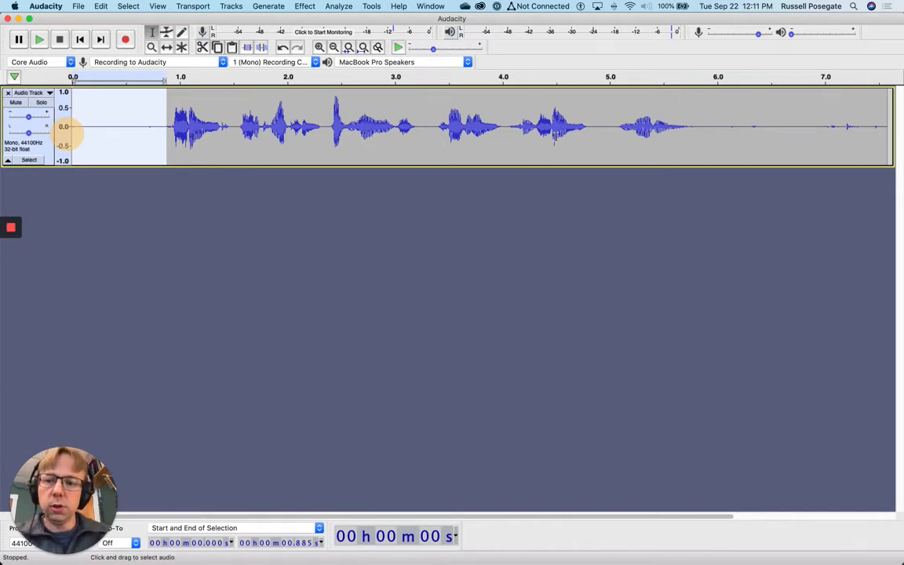
key(Delete)
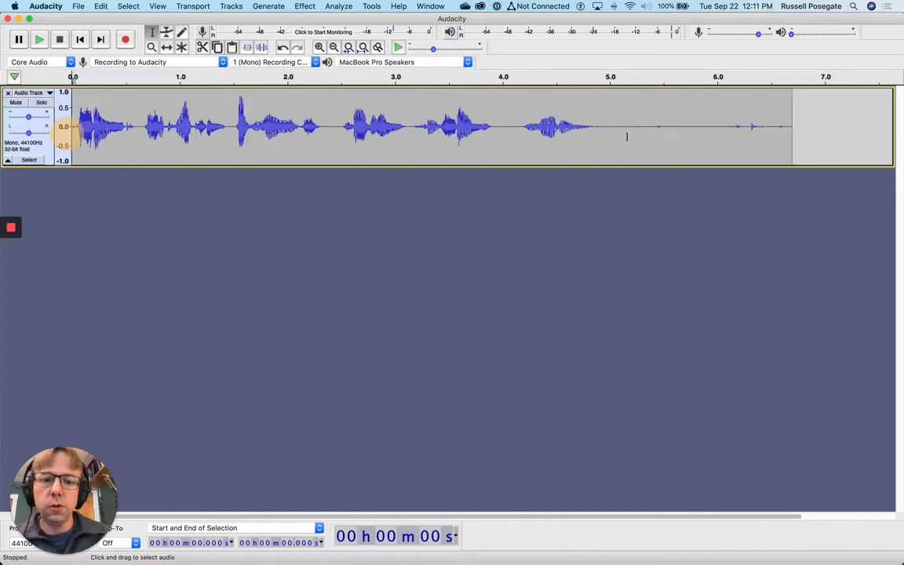
Listen to the last word, extending the selection to cover about 4.19 to 5.14 s.
drag(523, 127, 609, 127)
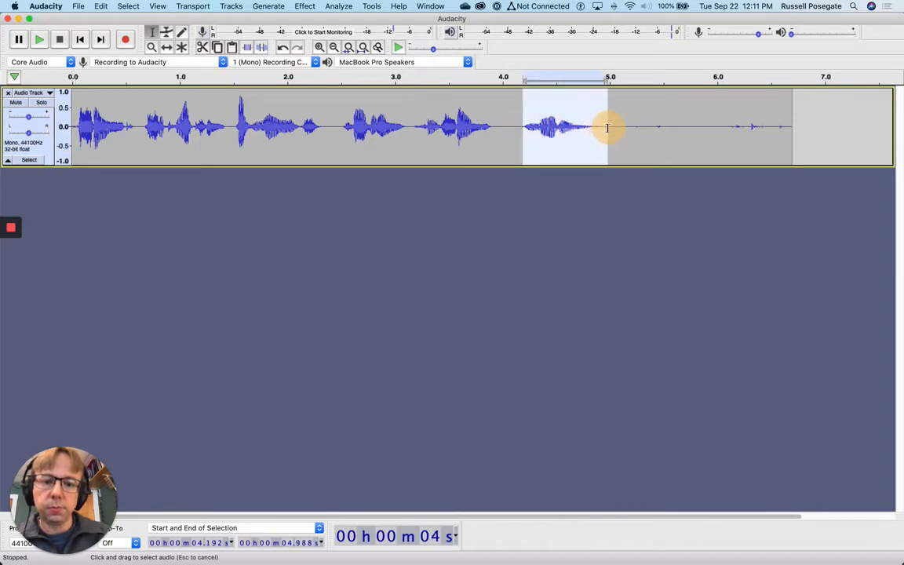
click(39, 39)
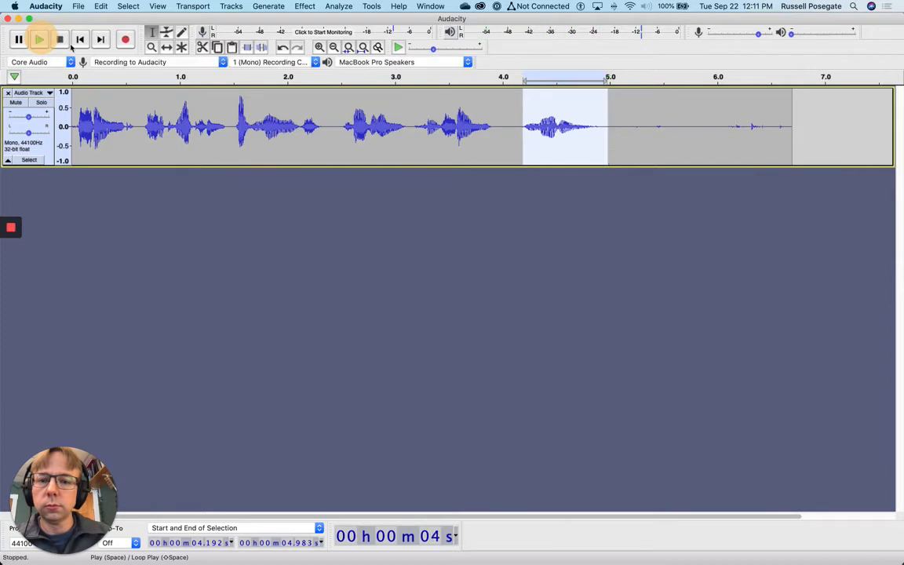
drag(620, 117, 625, 117)
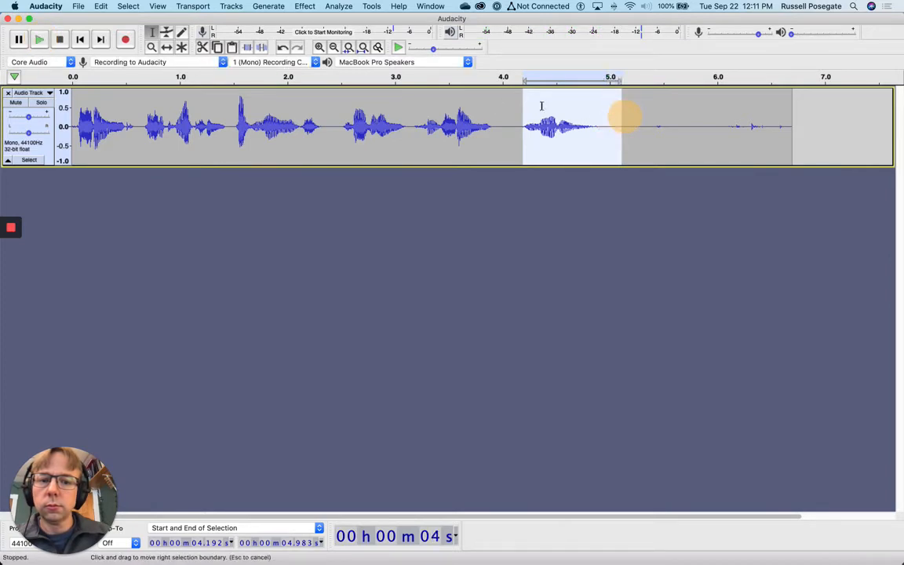
click(39, 40)
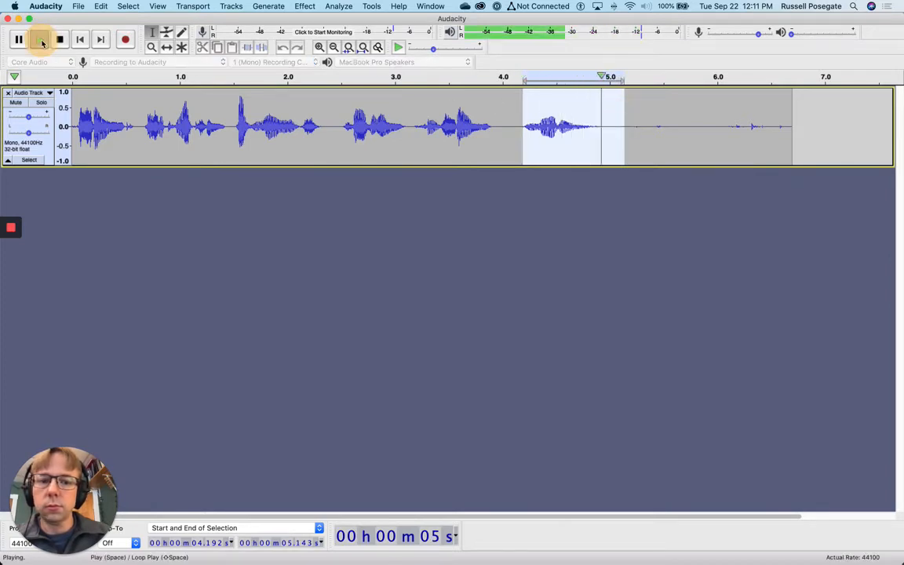
Delete the leftover audio after the last word, from about 5.14 s to the end of the clip.
click(626, 126)
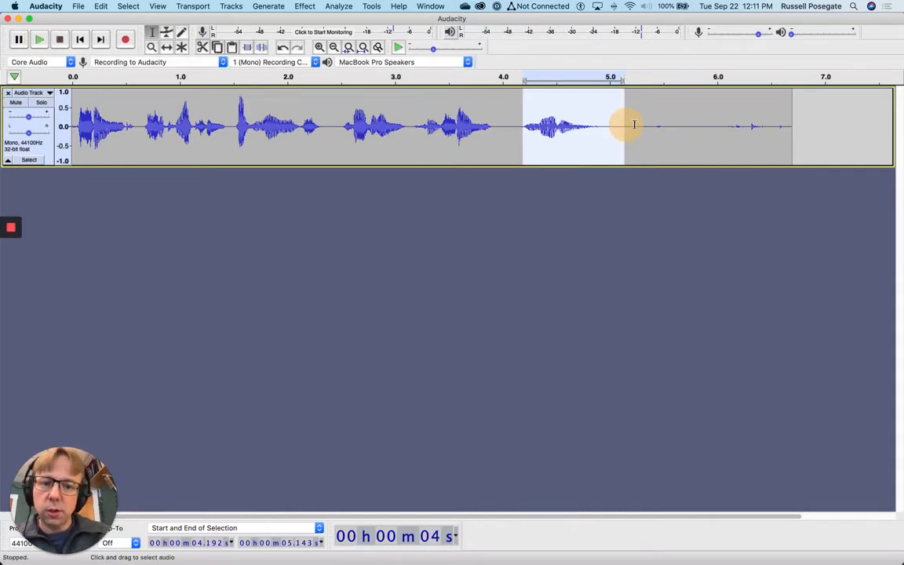
click(634, 124)
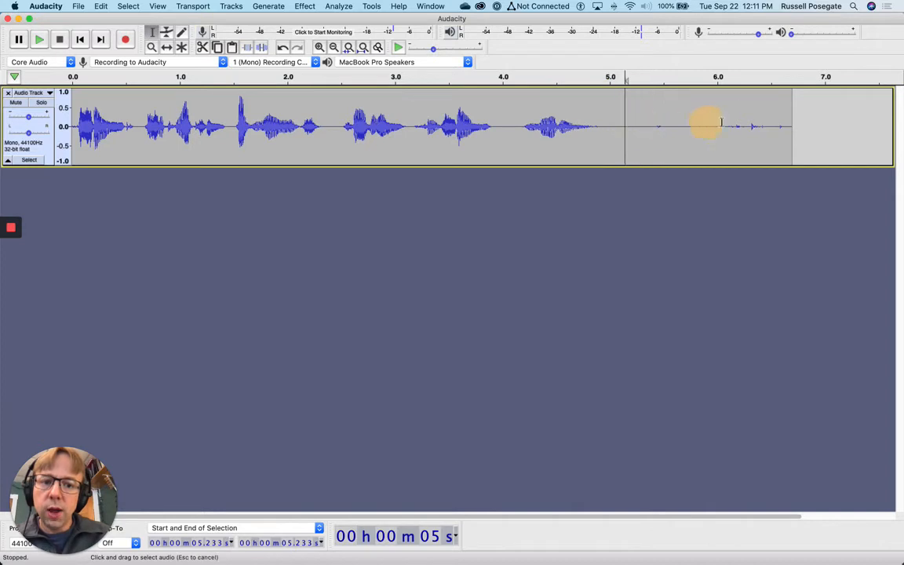
drag(720, 121, 812, 125)
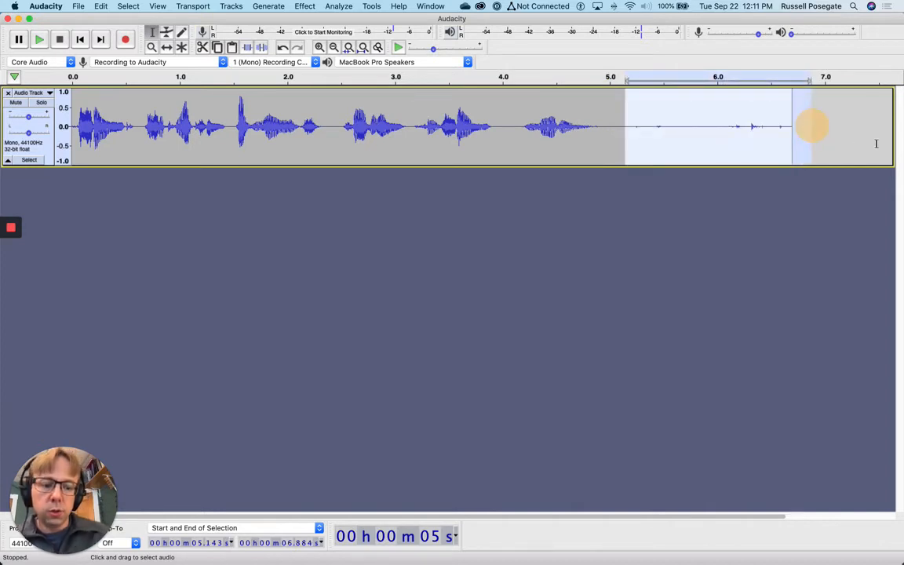
key(Delete)
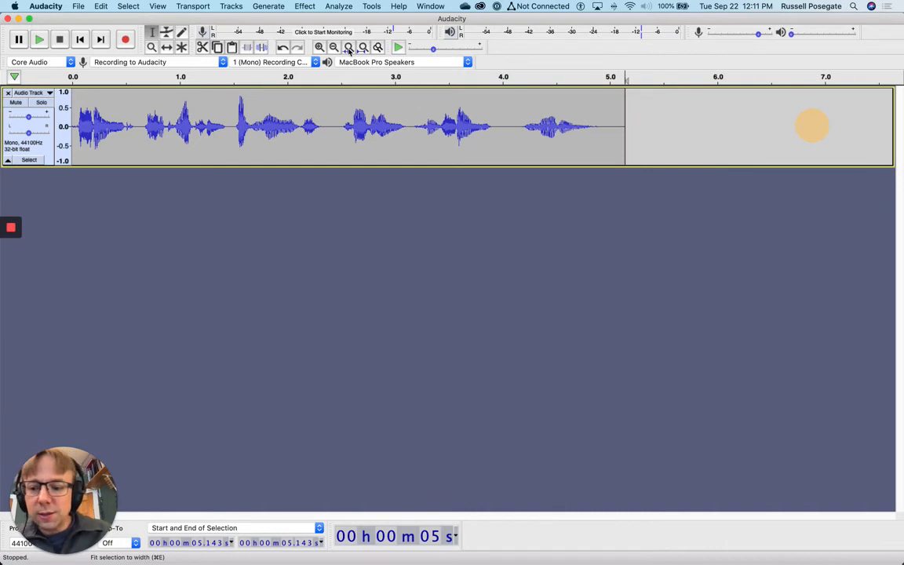
click(305, 8)
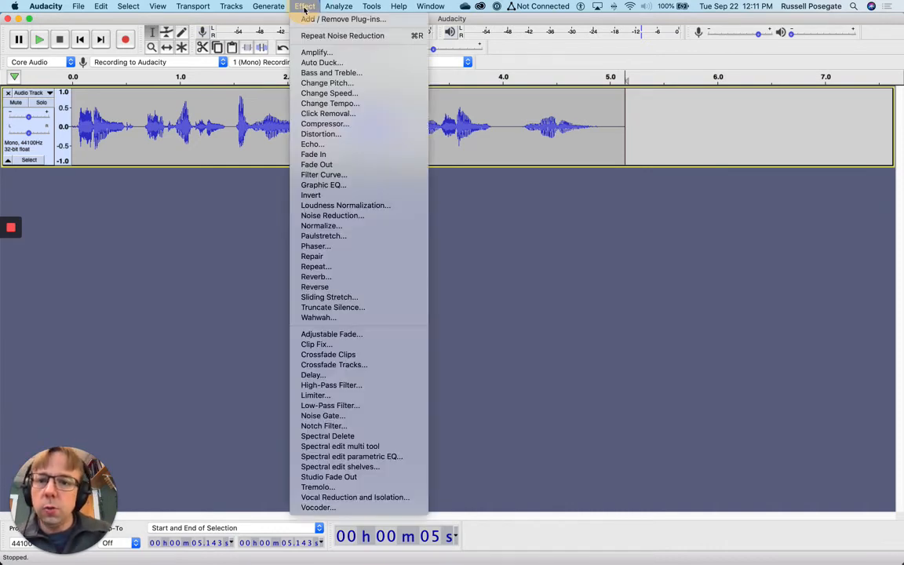
click(321, 186)
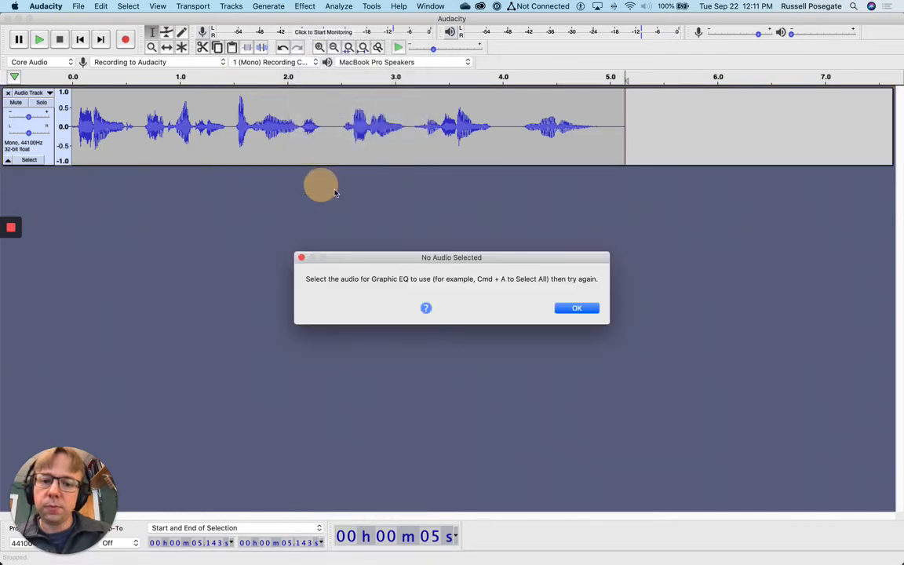
click(575, 309)
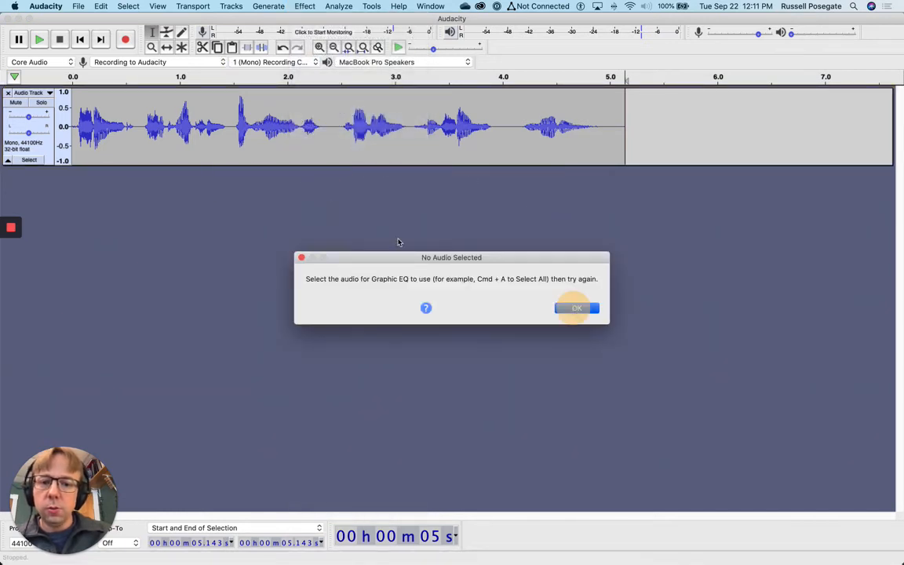
Select the entire audio track and open the Graphic EQ effect for it.
click(47, 150)
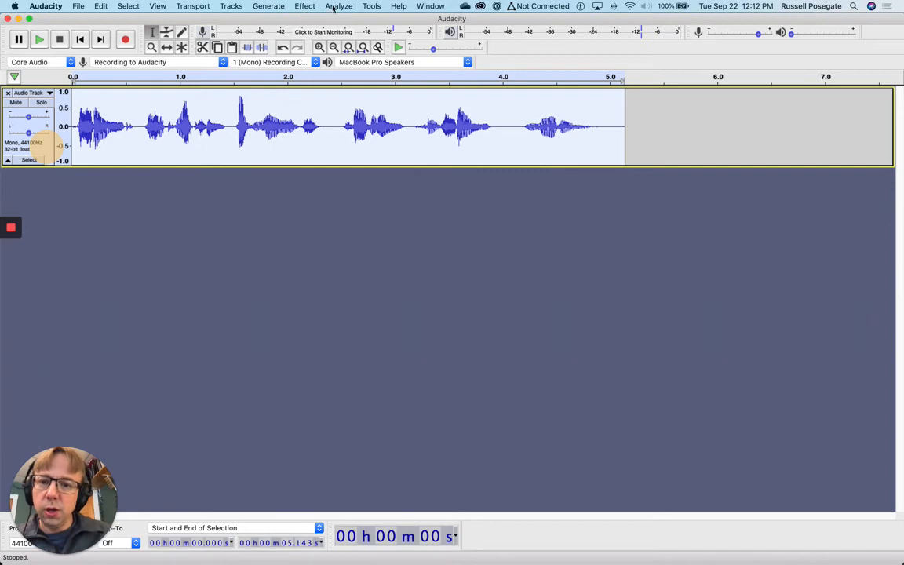
click(303, 6)
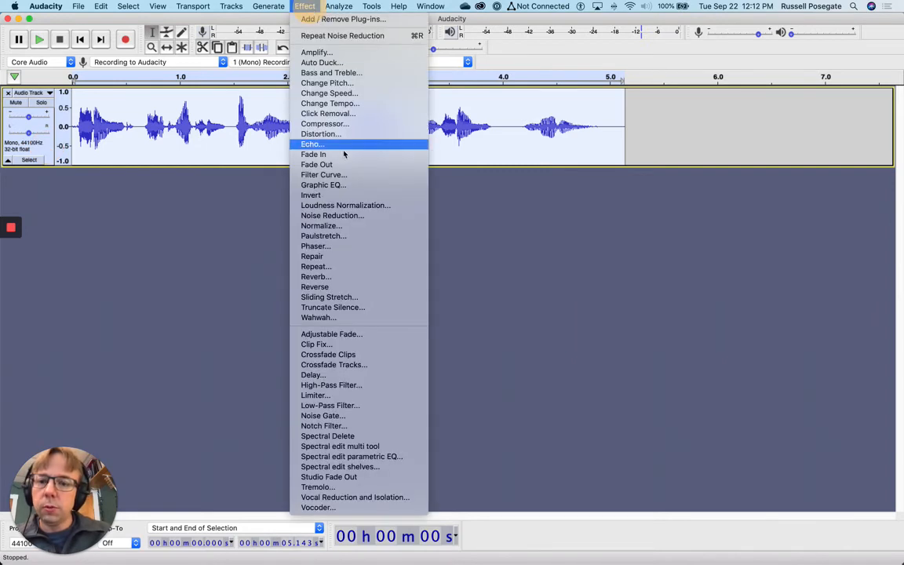
click(343, 185)
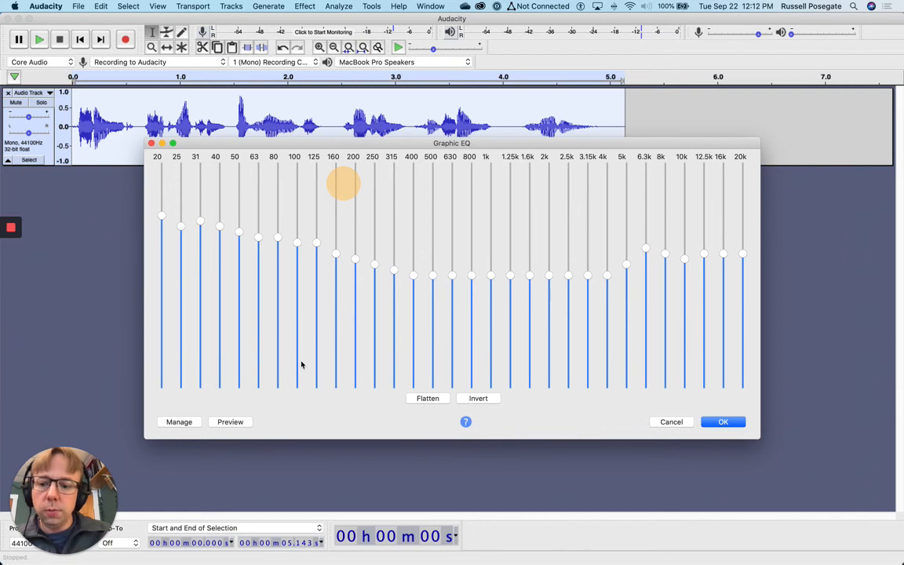
Save the current EQ curve as a user preset named with the speaker's first name in possessive form followed by "Vocal Boost".
click(187, 423)
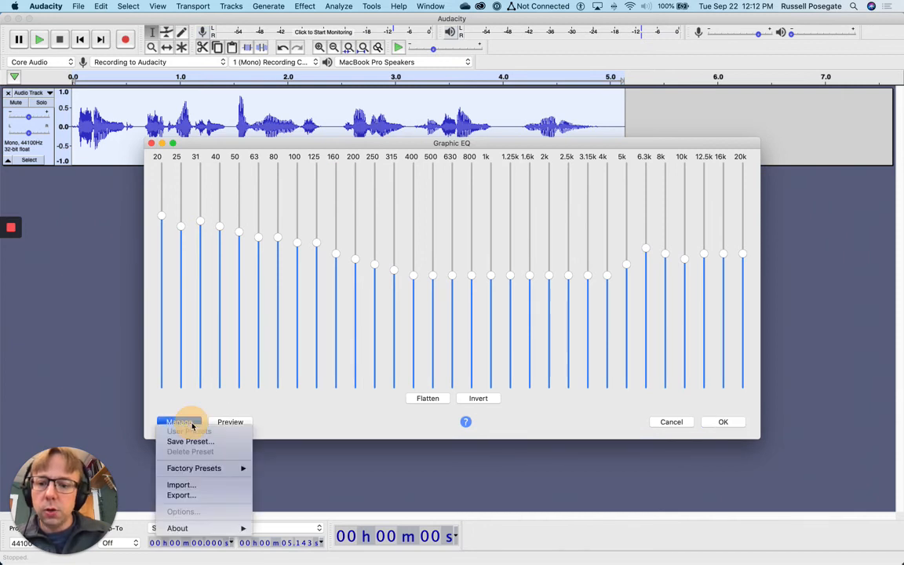
mouse_move(197, 468)
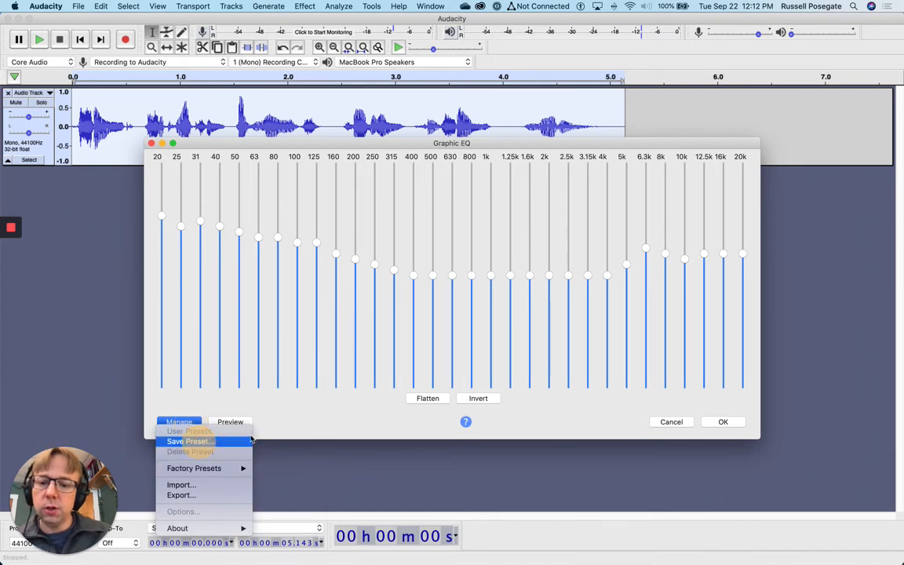
click(199, 442)
text(Russ's)
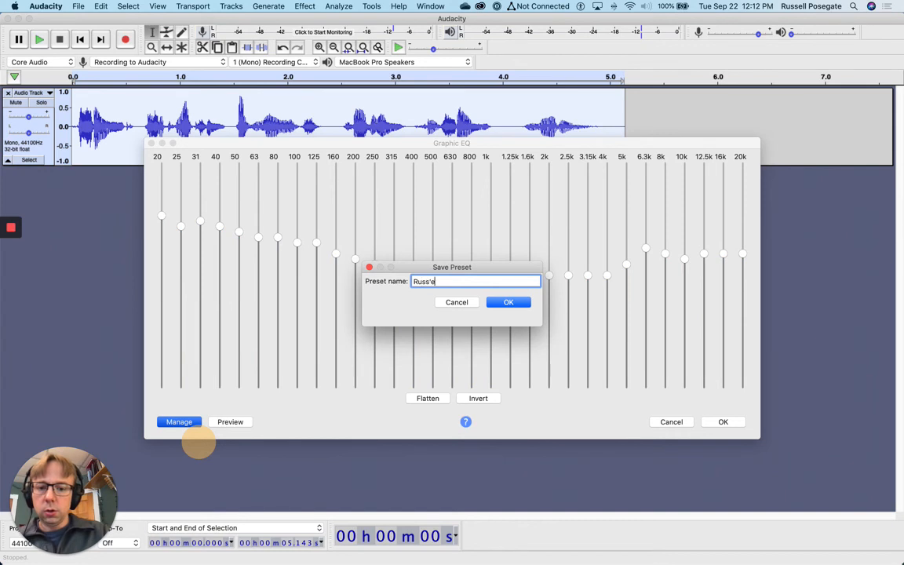
text( Vocal)
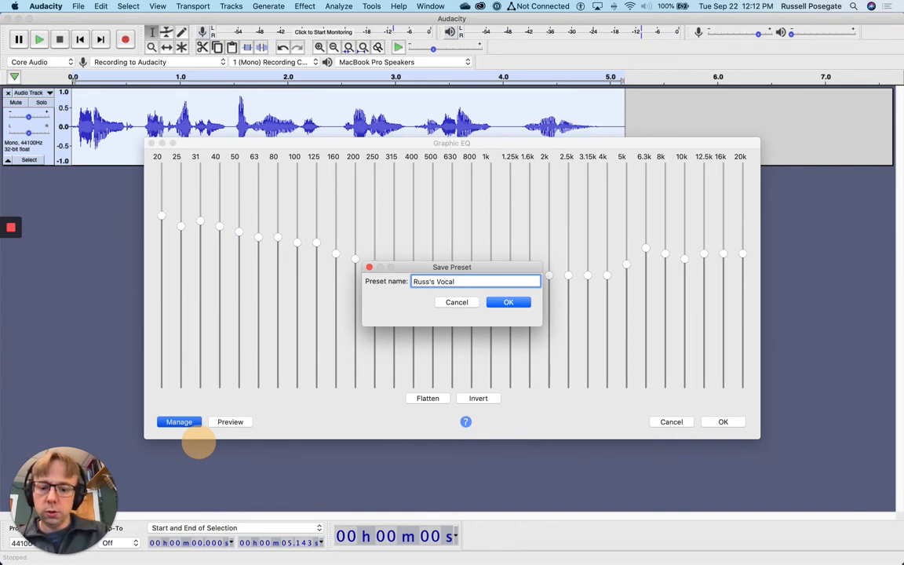
text( Boost)
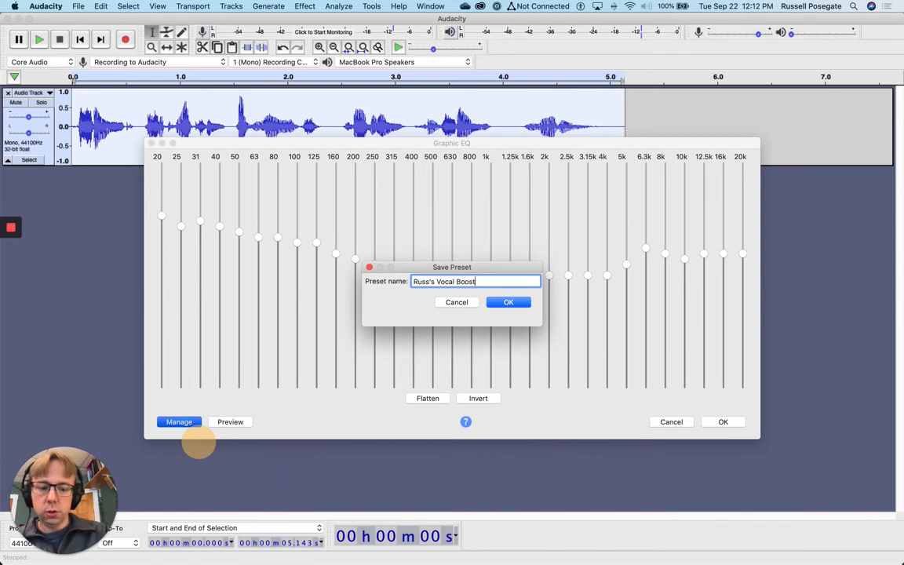
key(Return)
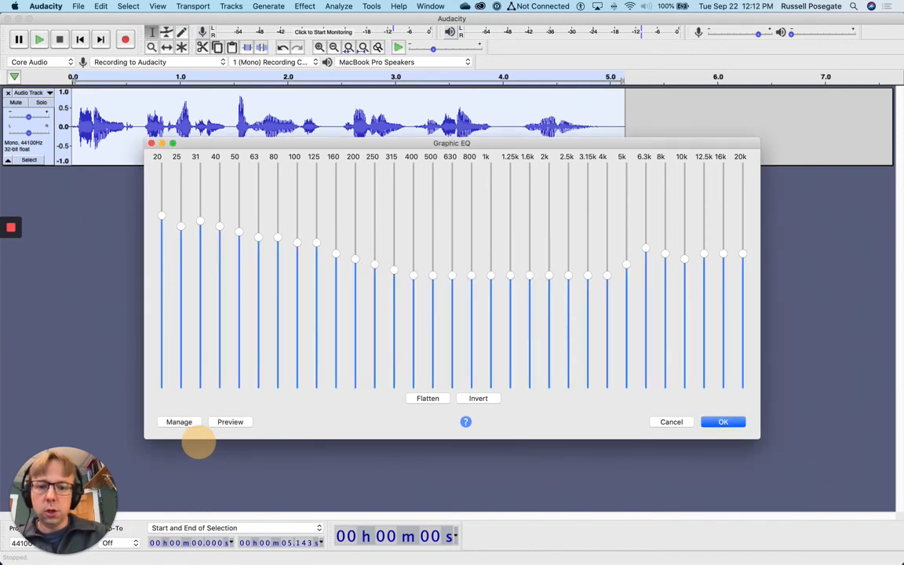
Flatten the EQ curve and try the Bass Boost and Treble Boost factory presets.
click(427, 398)
click(179, 422)
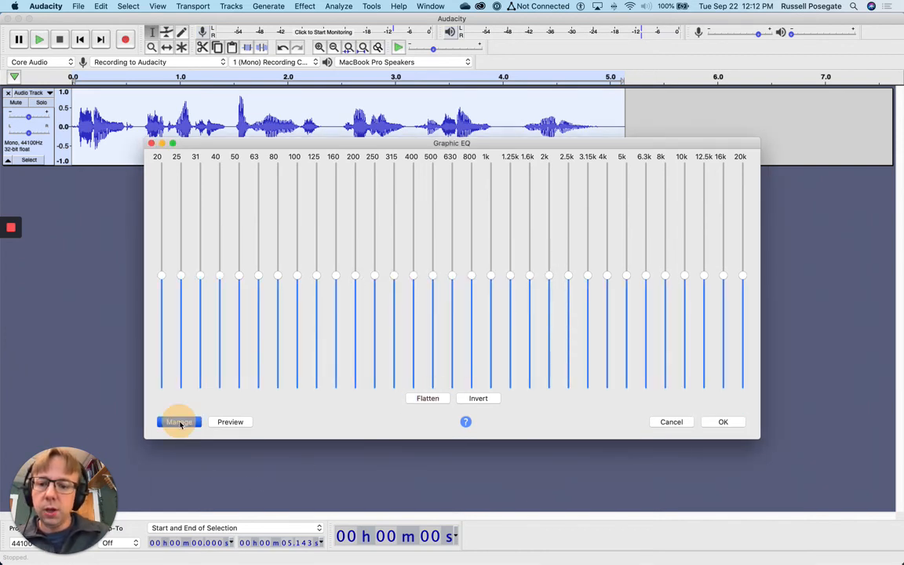
mouse_move(208, 470)
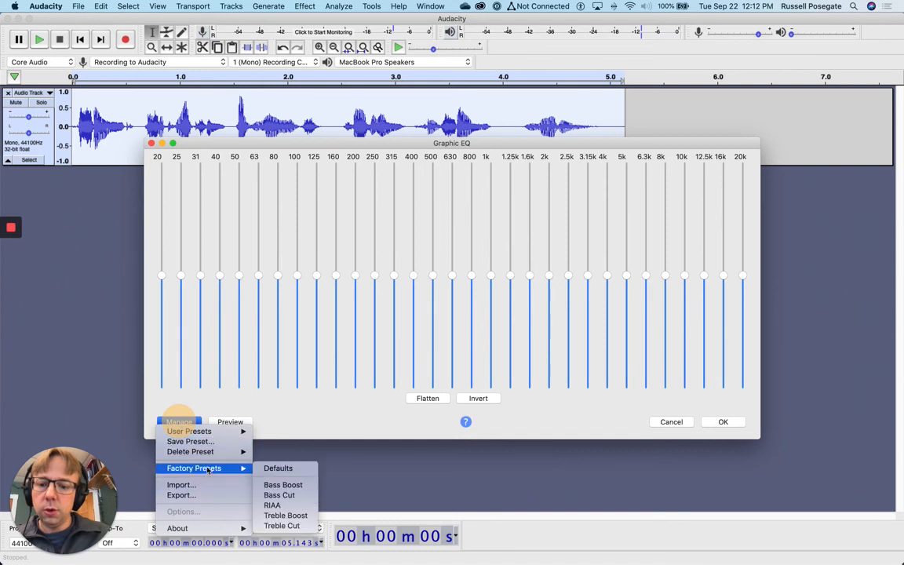
click(280, 484)
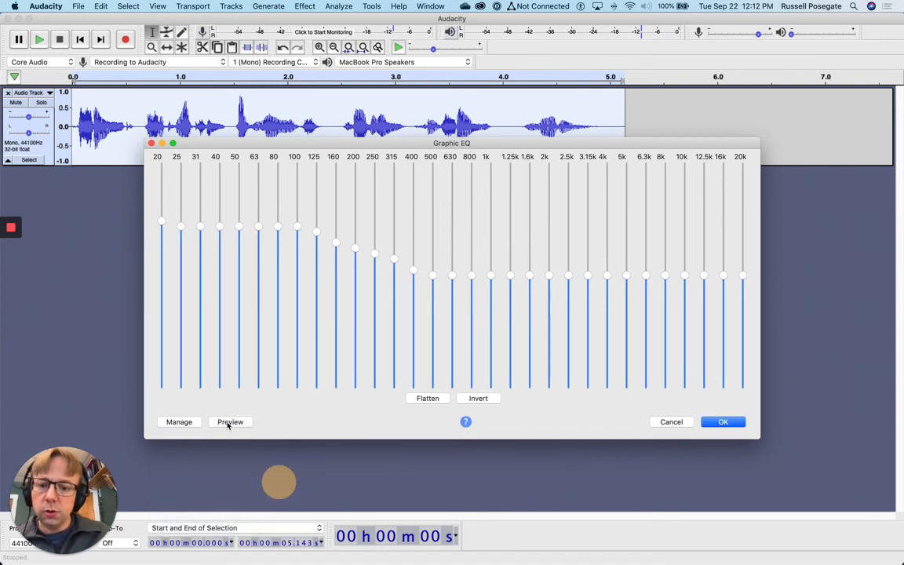
click(179, 421)
mouse_move(217, 470)
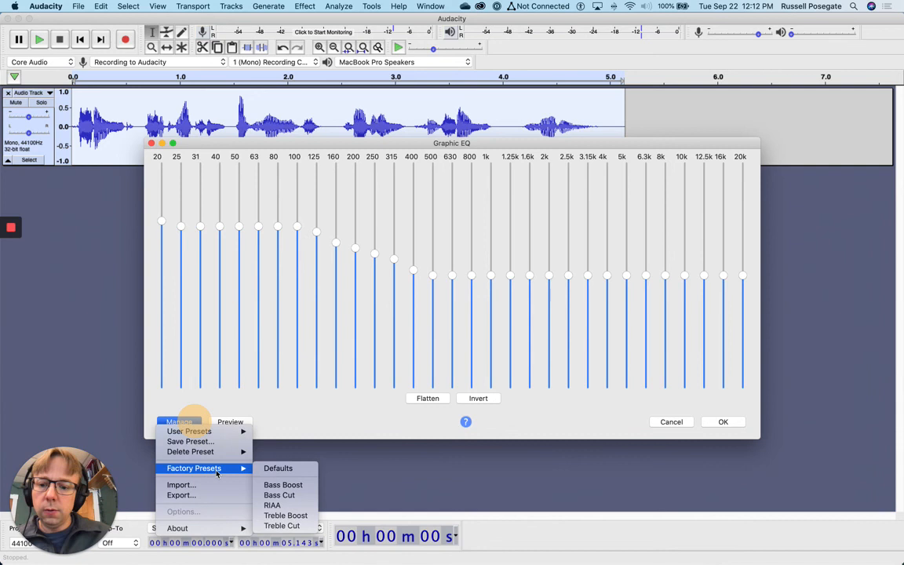
click(285, 514)
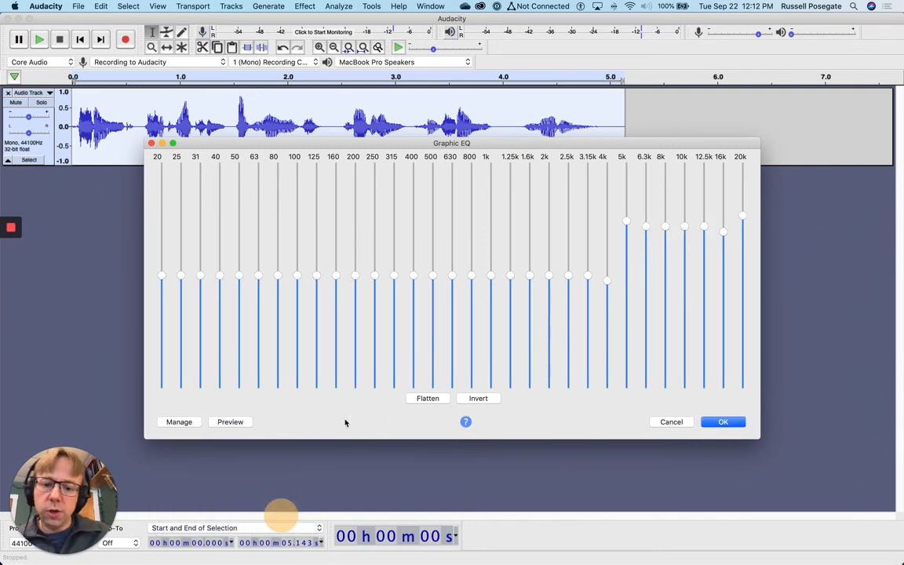
Reset all EQ bands to flat and preview the voice clip without any boost.
click(428, 398)
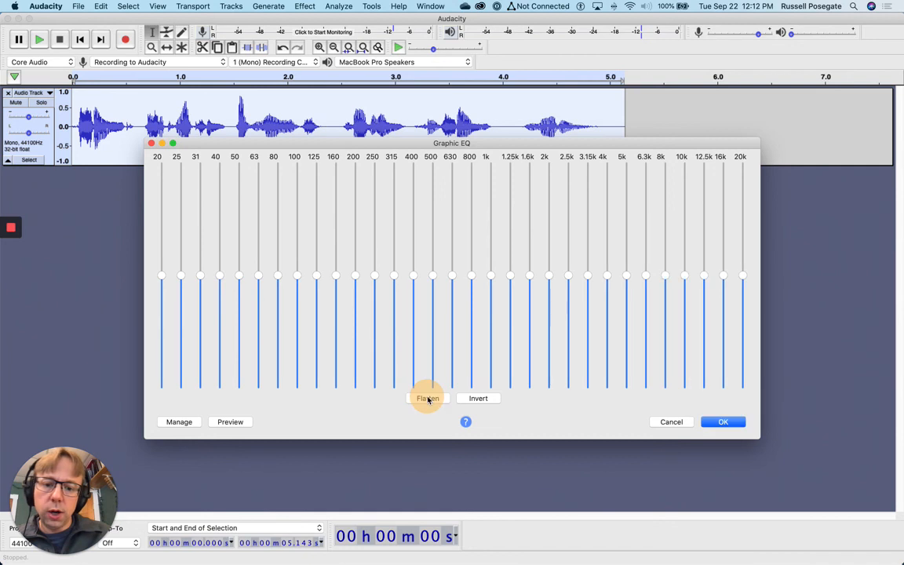
click(230, 422)
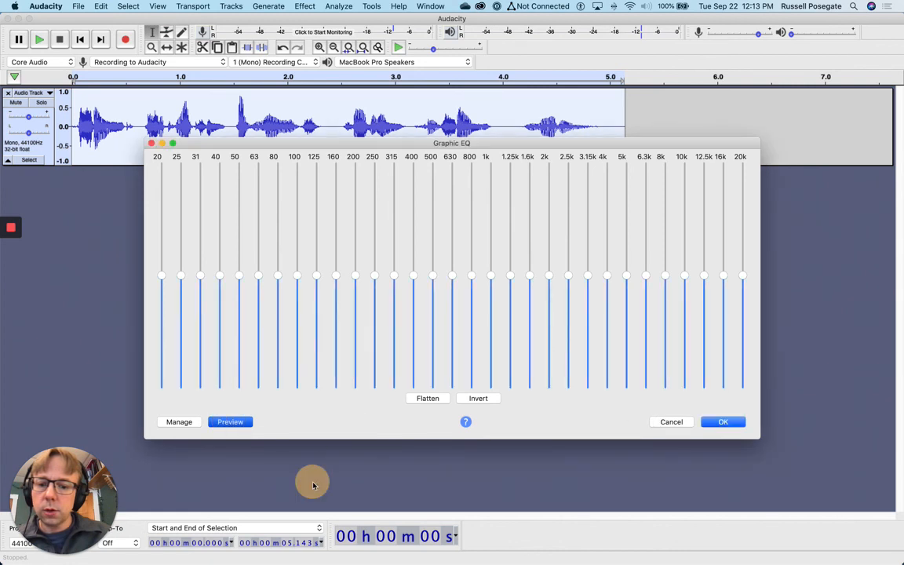
Load the saved "Vocal Boost" user preset, preview it, and apply the Graphic EQ to the whole track.
click(186, 423)
mouse_move(227, 469)
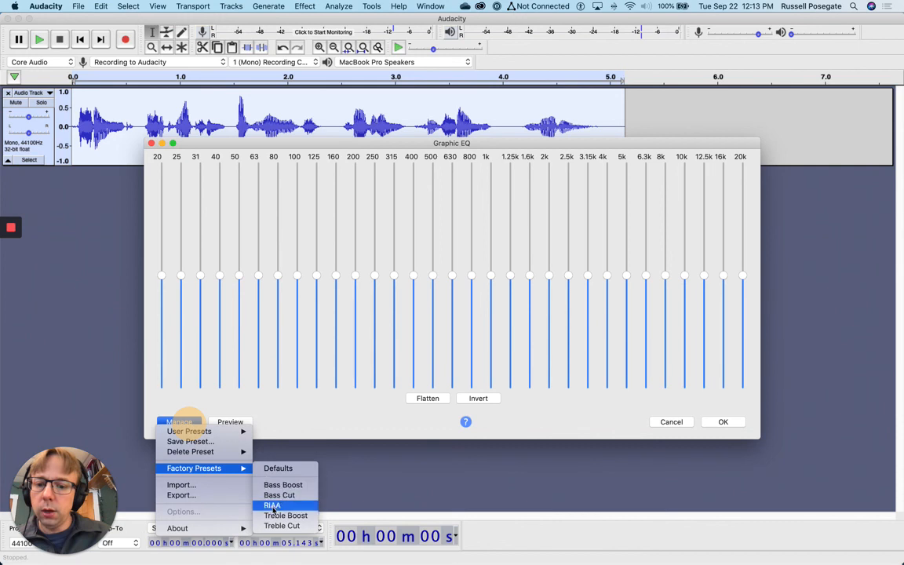
mouse_move(213, 433)
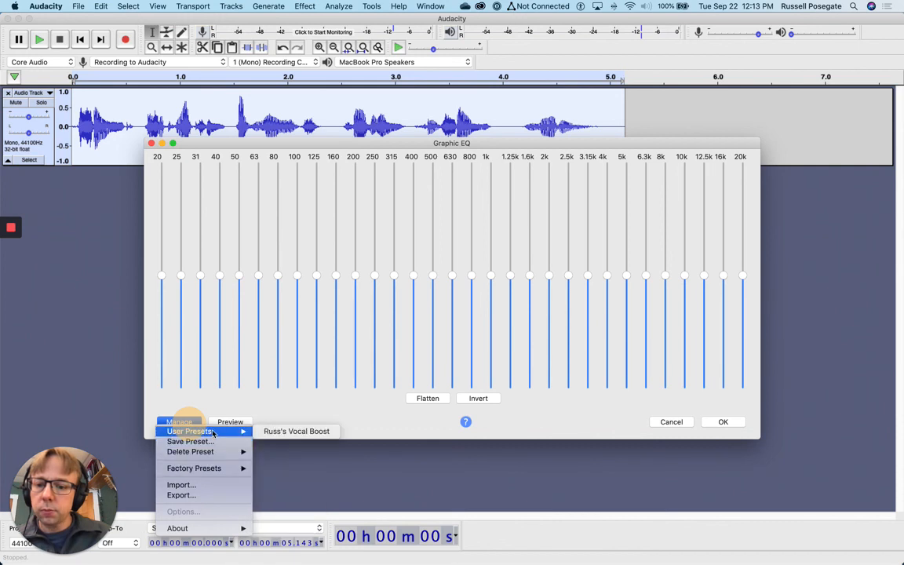
click(264, 431)
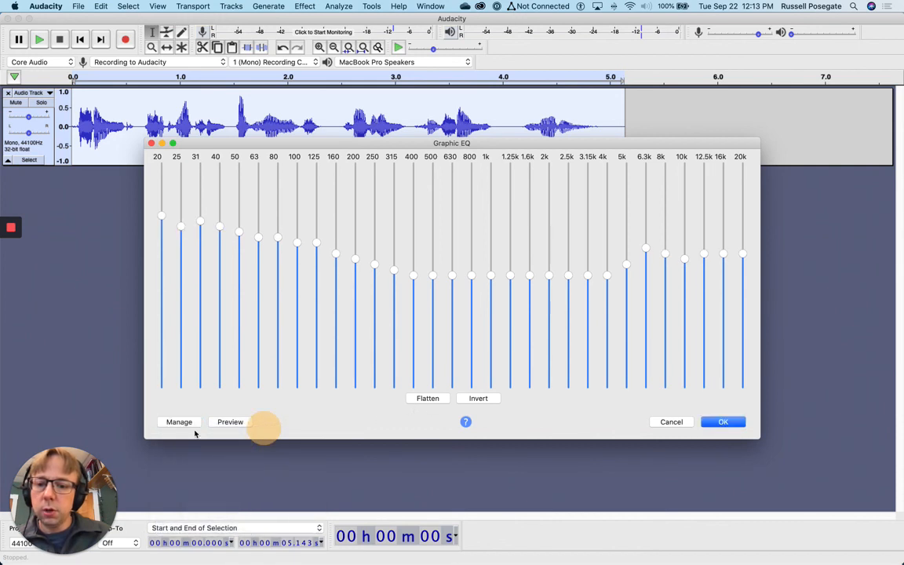
click(236, 423)
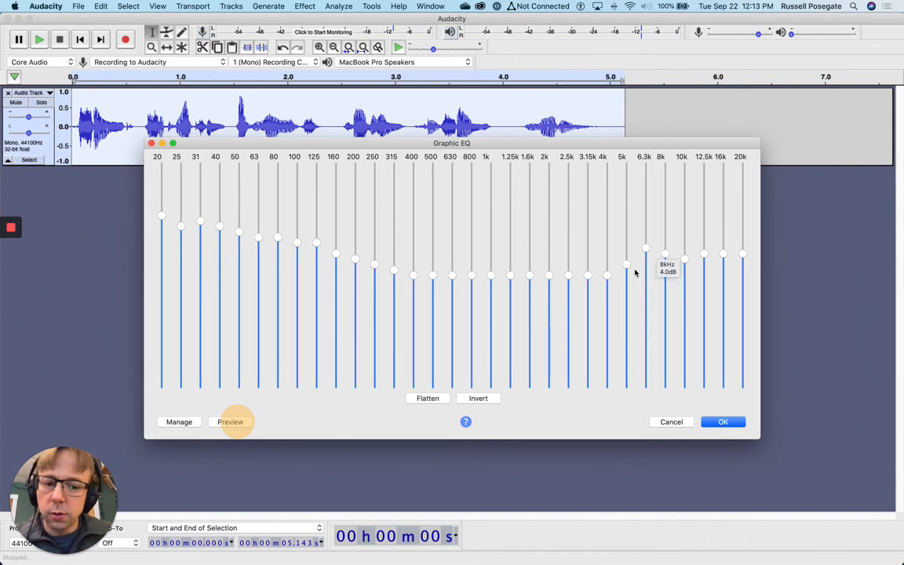
click(722, 423)
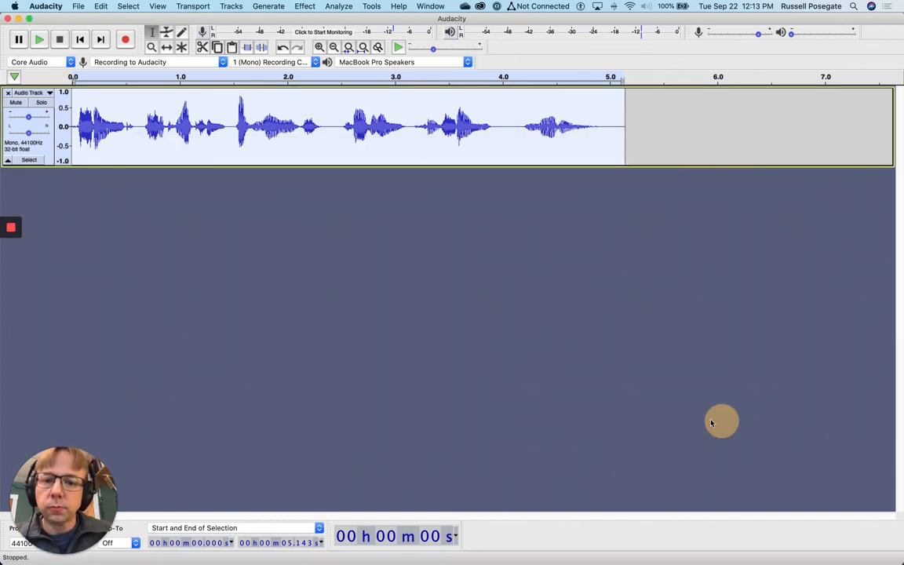